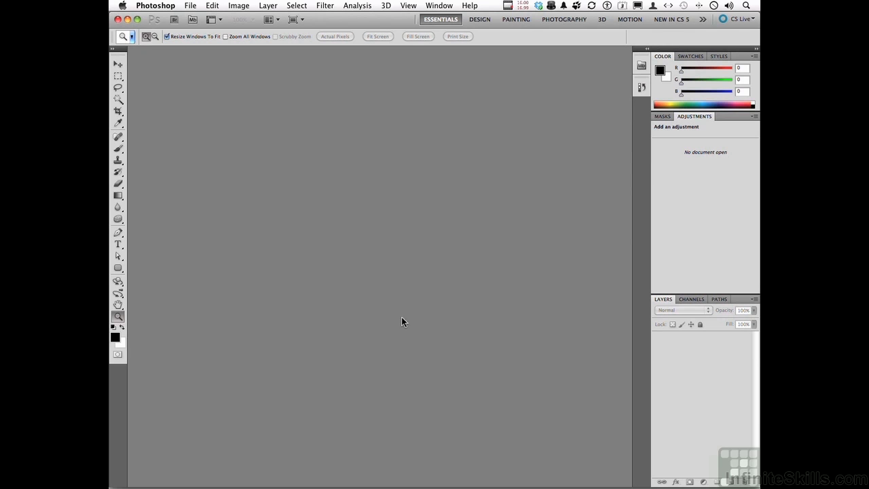
Launch Bridge with File > Browse in Bridge to view the C 13 Work Folder.
{"action": "left_click", "coordinate": [191, 5]}
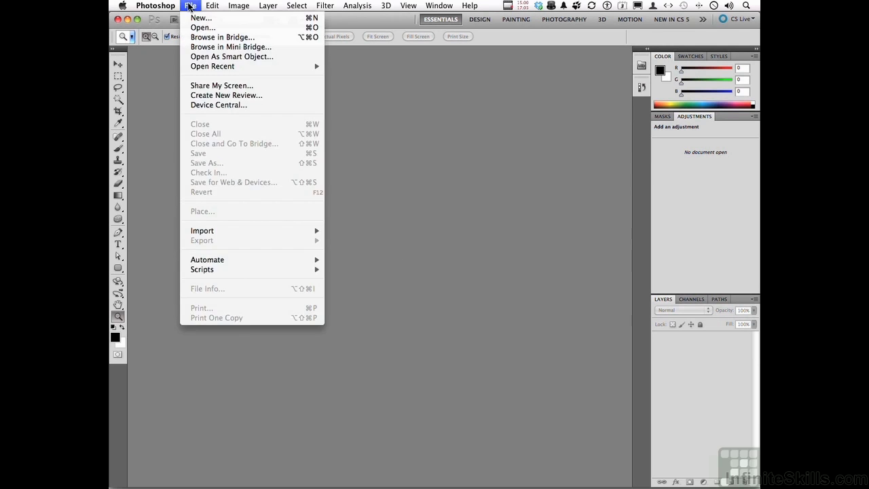
{"action": "left_click", "coordinate": [222, 37]}
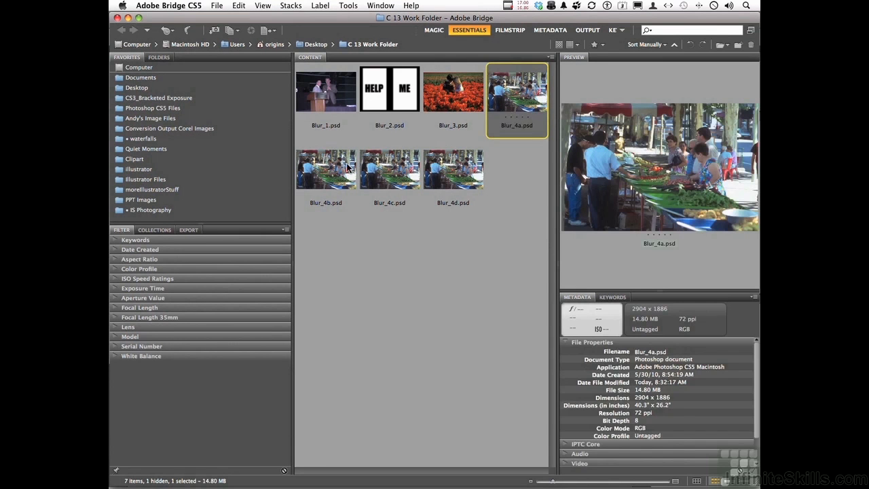
Preview the Blur_4b and Blur_3 thumbnails, then open Blur_4a.psd in Photoshop.
{"action": "left_click", "coordinate": [343, 167]}
{"action": "left_click", "coordinate": [403, 174]}
{"action": "left_click", "coordinate": [456, 265]}
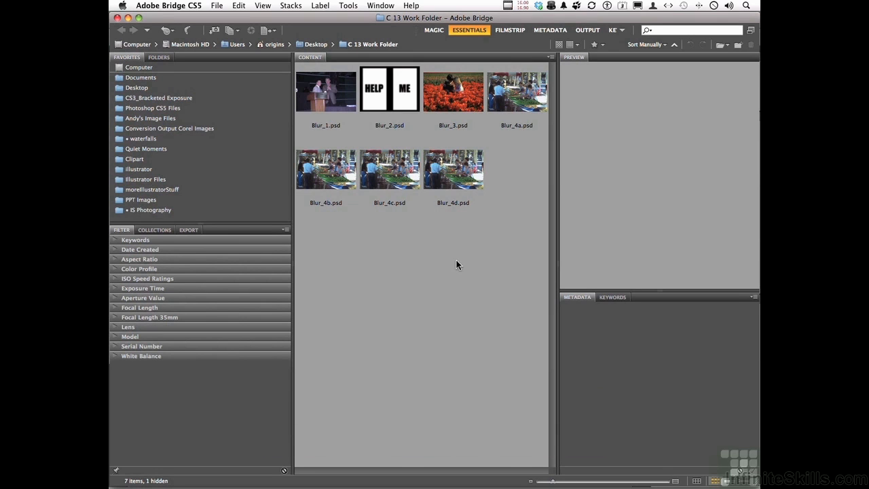
{"action": "left_click", "coordinate": [445, 96]}
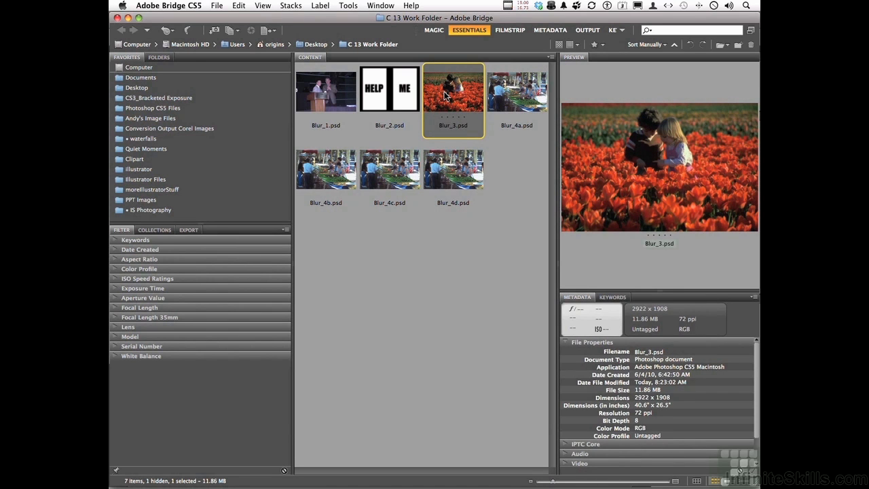
{"action": "double_click", "coordinate": [524, 88]}
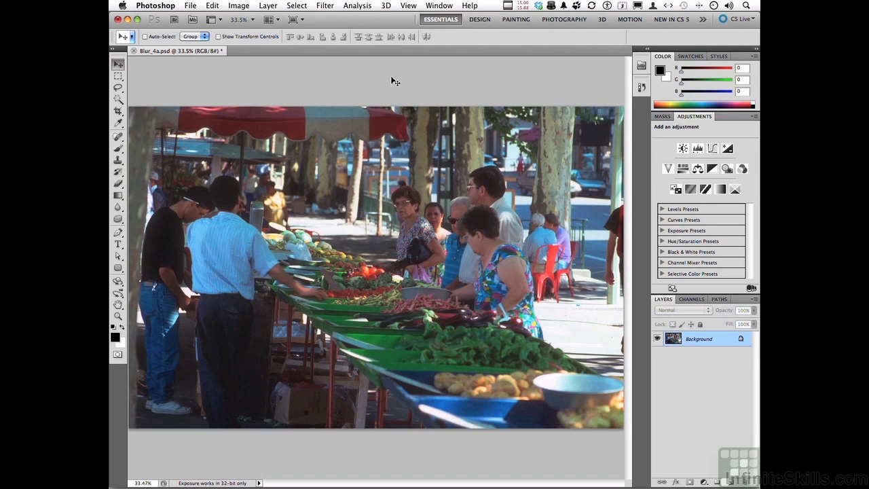
Zoom to about 85% on the woman in the patterned top.
{"action": "left_click", "coordinate": [117, 316]}
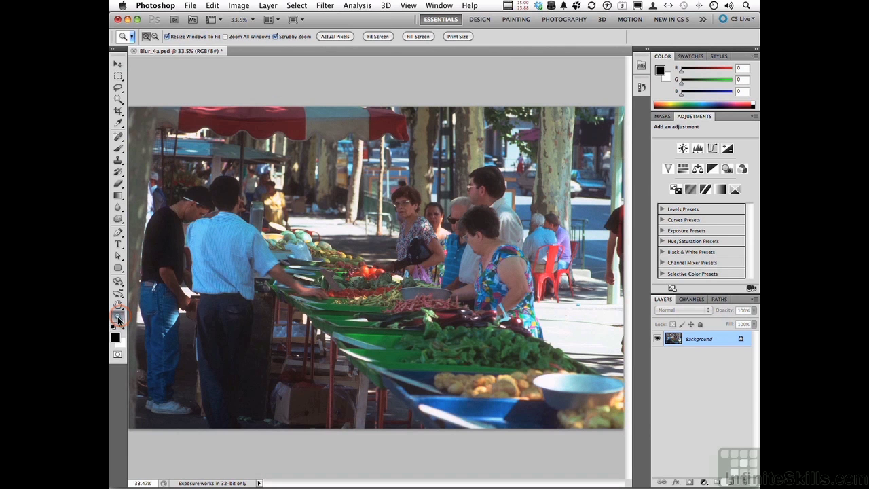
{"action": "left_click", "coordinate": [398, 221]}
{"action": "left_click_drag", "start_coordinate": [398, 222], "coordinate": [417, 216]}
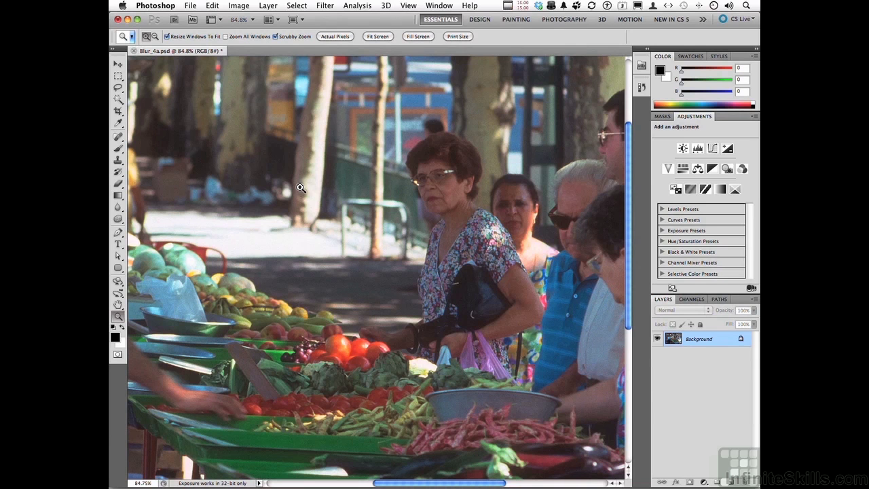
Convert the image to 16 Bits/Channel and duplicate the Background as Layer 1.
{"action": "left_click", "coordinate": [239, 6]}
{"action": "mouse_move", "coordinate": [243, 19]}
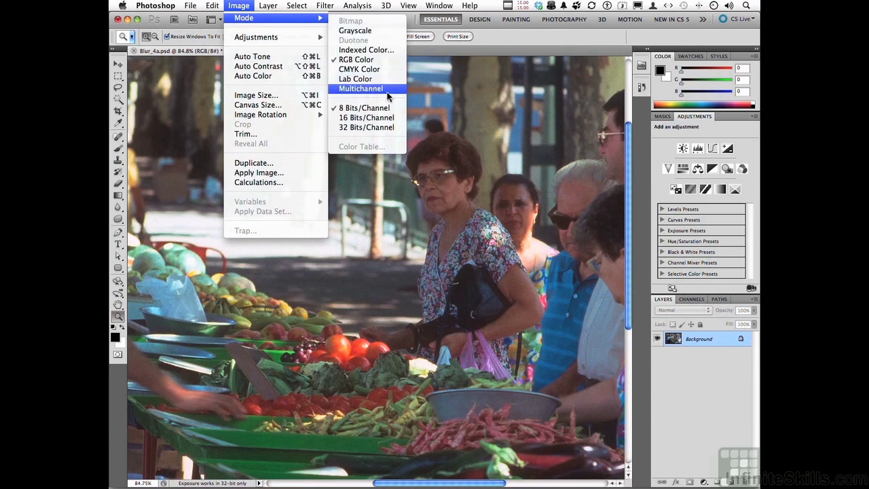
{"action": "left_click", "coordinate": [388, 120]}
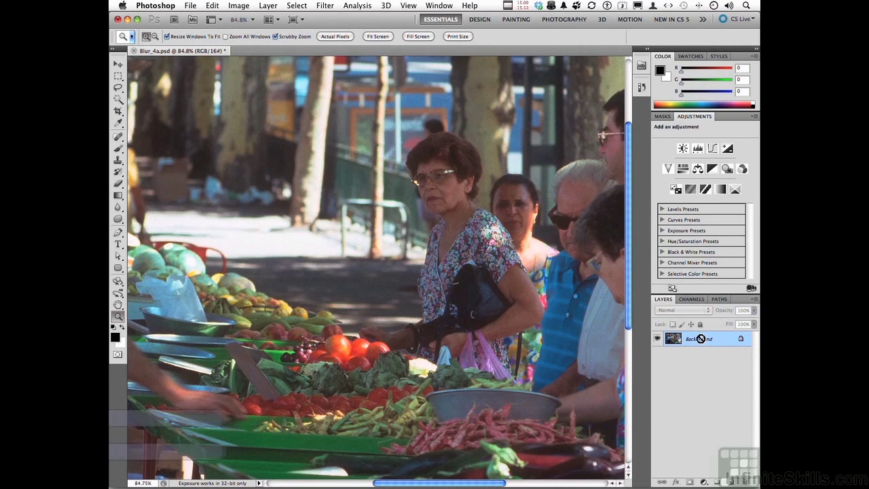
{"action": "key", "text": "super+j"}
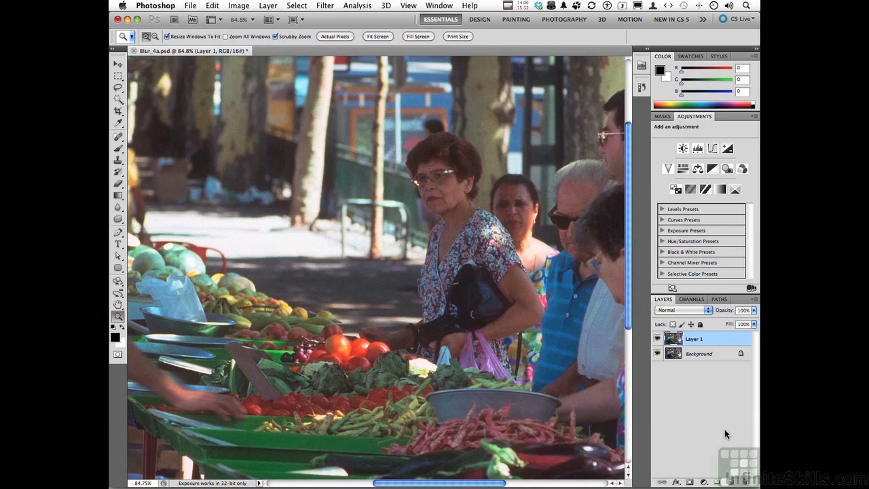
Open Smart Sharpen from the Filter > Sharpen menu on Layer 1.
{"action": "left_click", "coordinate": [324, 5]}
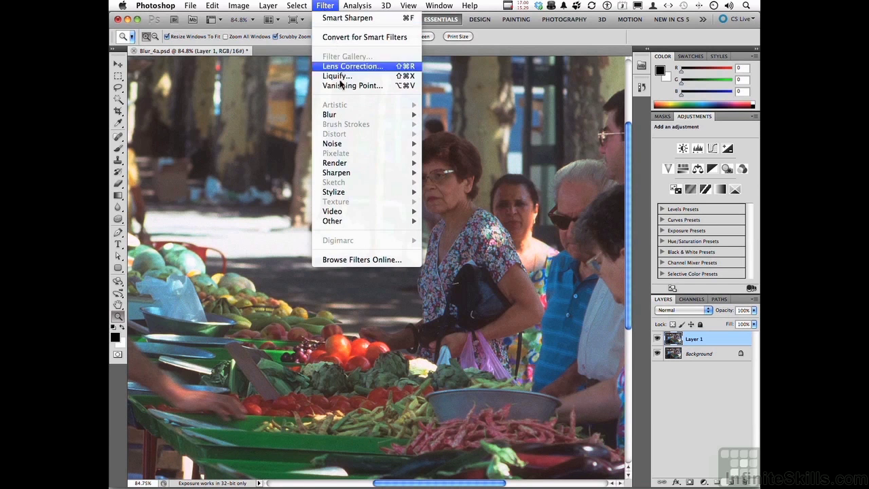
{"action": "mouse_move", "coordinate": [356, 174]}
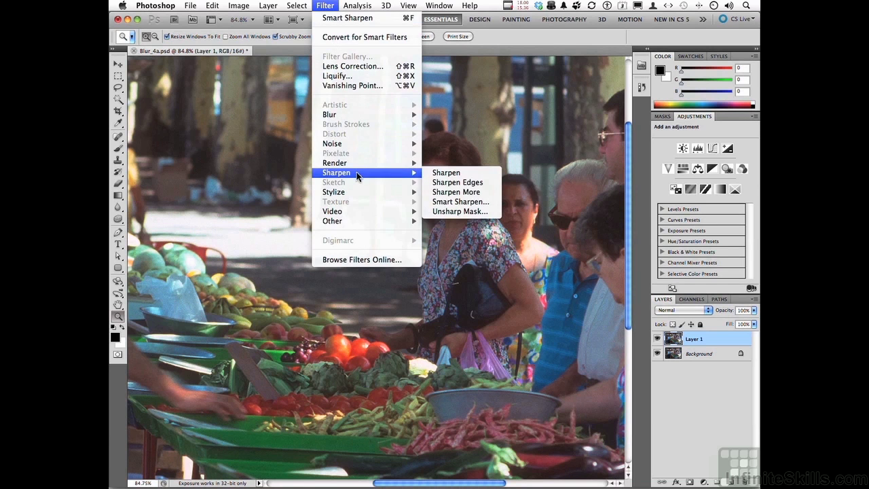
{"action": "left_click", "coordinate": [483, 203]}
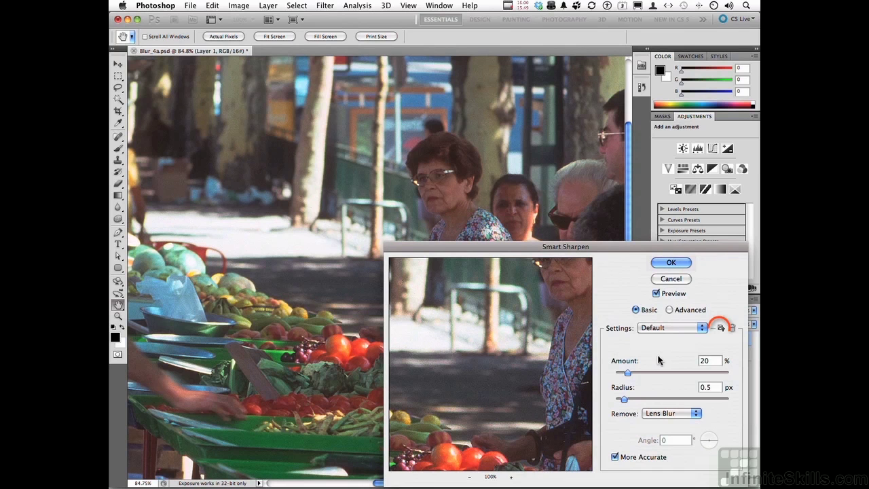
{"action": "left_click", "coordinate": [721, 328]}
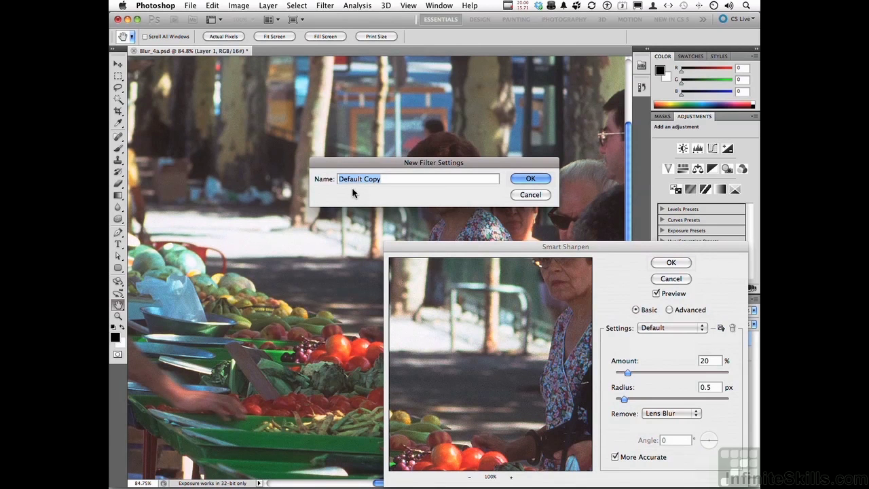
{"action": "left_click", "coordinate": [513, 194]}
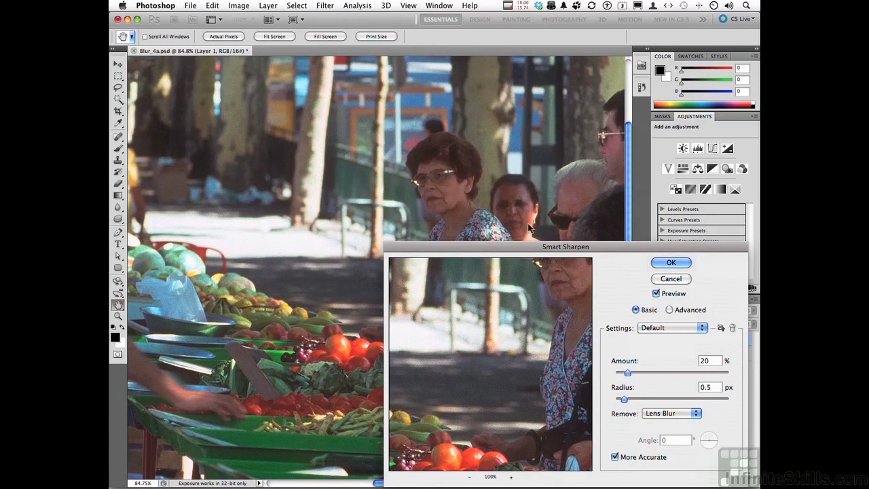
{"action": "left_click", "coordinate": [660, 328]}
{"action": "left_click", "coordinate": [665, 320]}
Pan the Smart Sharpen preview so the woman's face is centered.
{"action": "left_click_drag", "start_coordinate": [550, 350], "coordinate": [496, 357]}
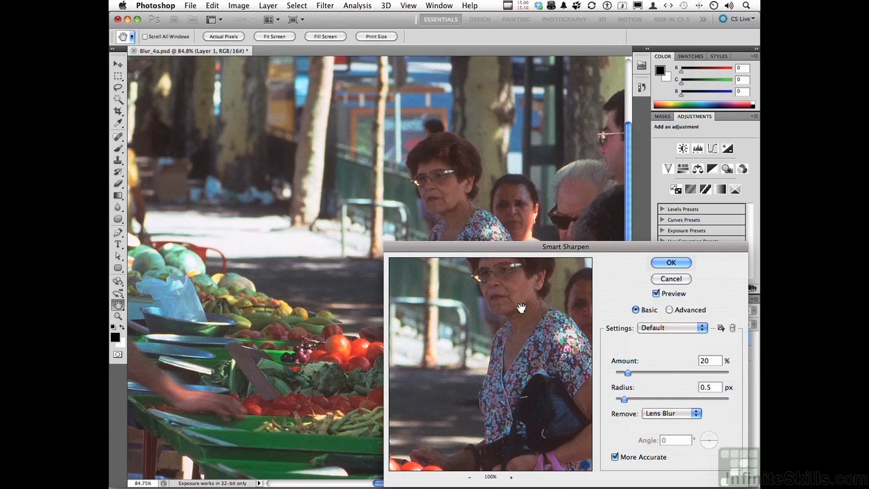
{"action": "left_click_drag", "start_coordinate": [522, 308], "coordinate": [521, 350]}
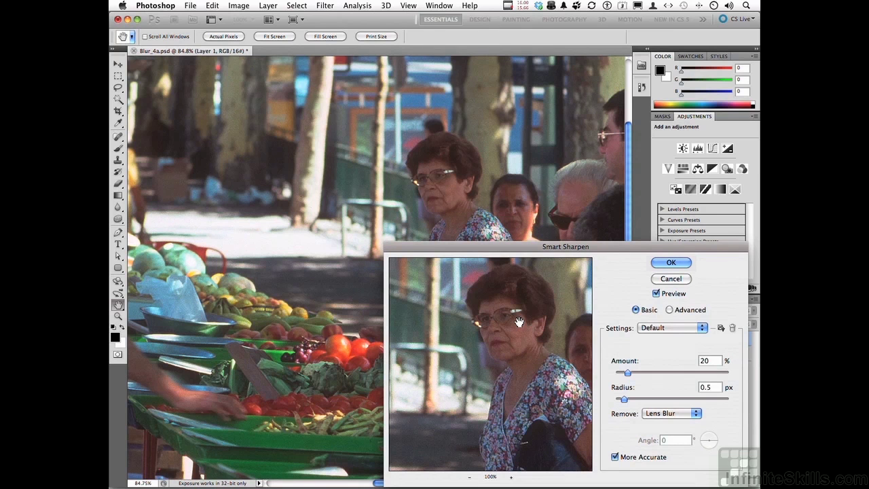
Try Gaussian and Motion Blur removal, settle on Lens Blur, and uncheck More Accurate.
{"action": "left_click", "coordinate": [694, 414]}
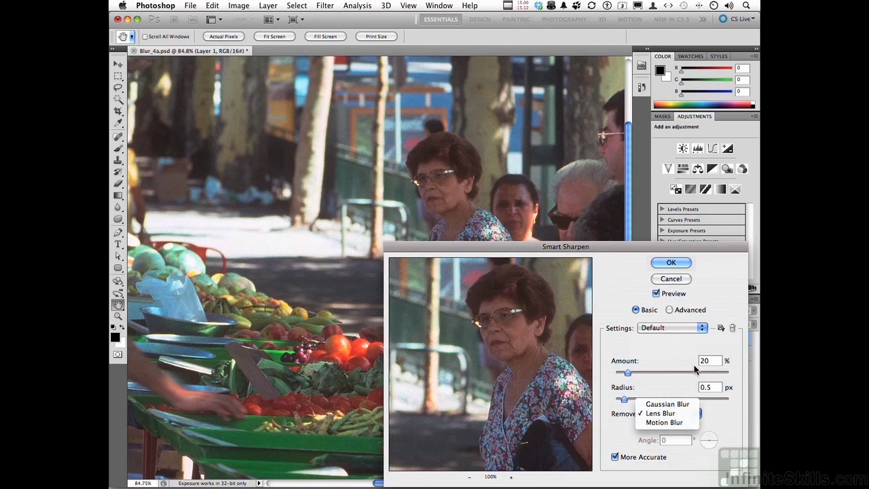
{"action": "left_click", "coordinate": [668, 405]}
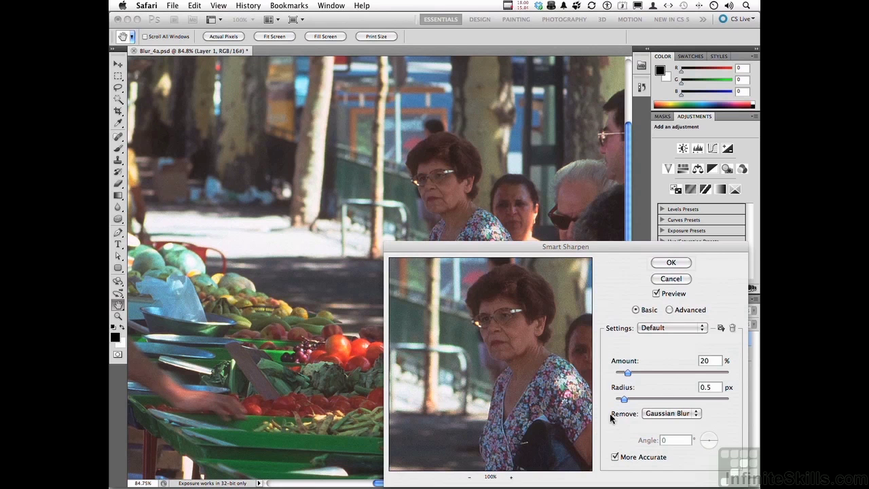
{"action": "left_click", "coordinate": [677, 414]}
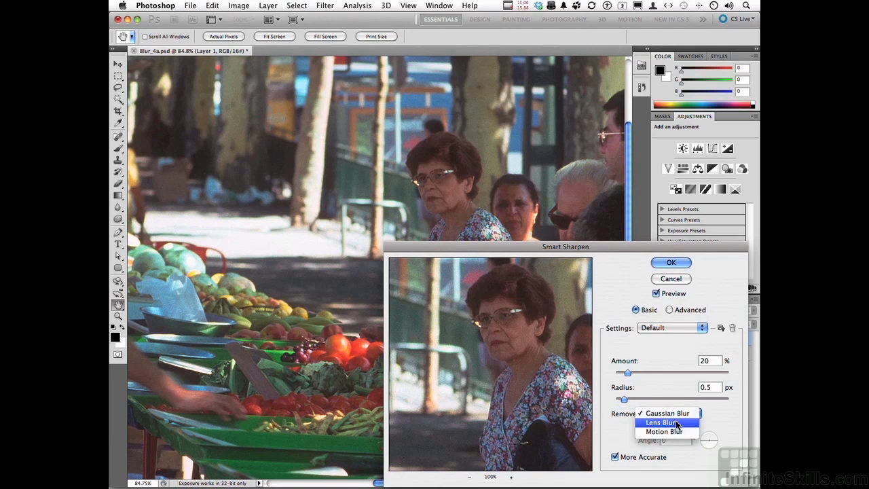
{"action": "left_click", "coordinate": [677, 423]}
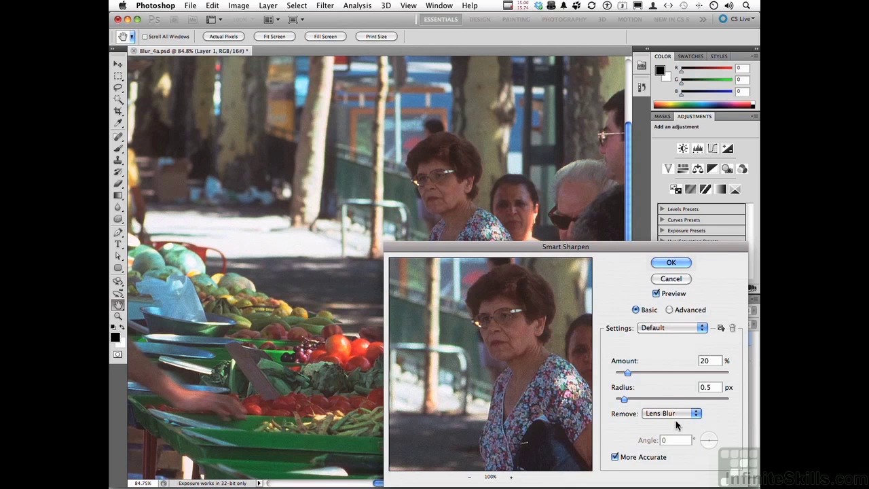
{"action": "left_click", "coordinate": [678, 413]}
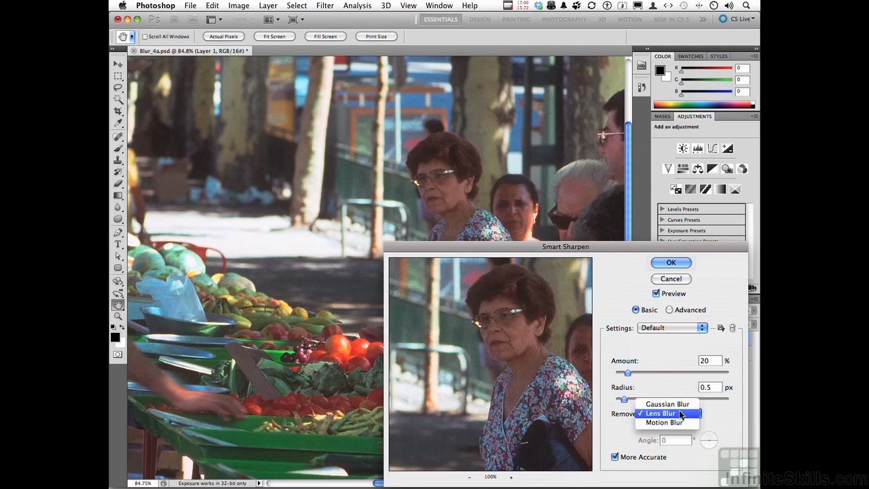
{"action": "left_click", "coordinate": [699, 422]}
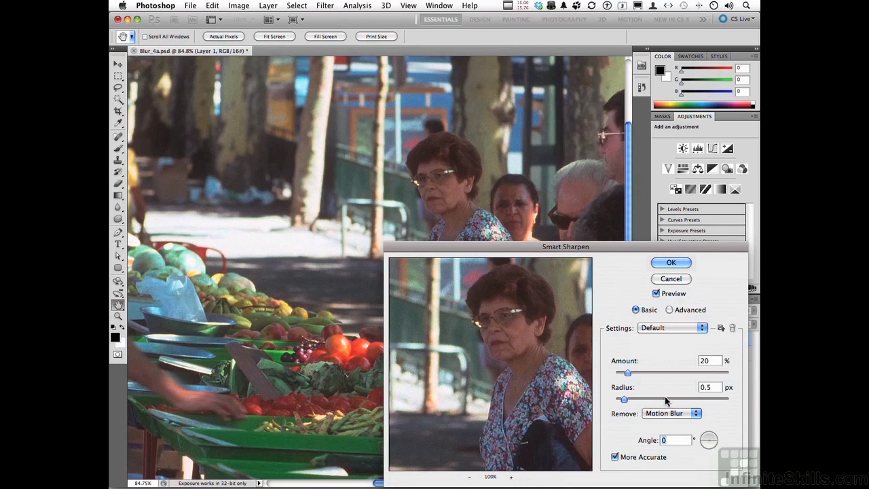
{"action": "left_click", "coordinate": [669, 414]}
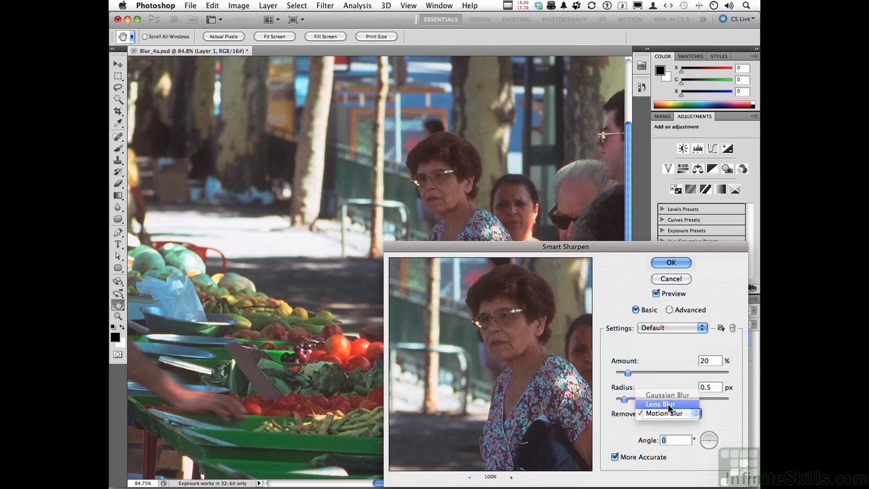
{"action": "left_click", "coordinate": [669, 402]}
{"action": "left_click", "coordinate": [642, 459]}
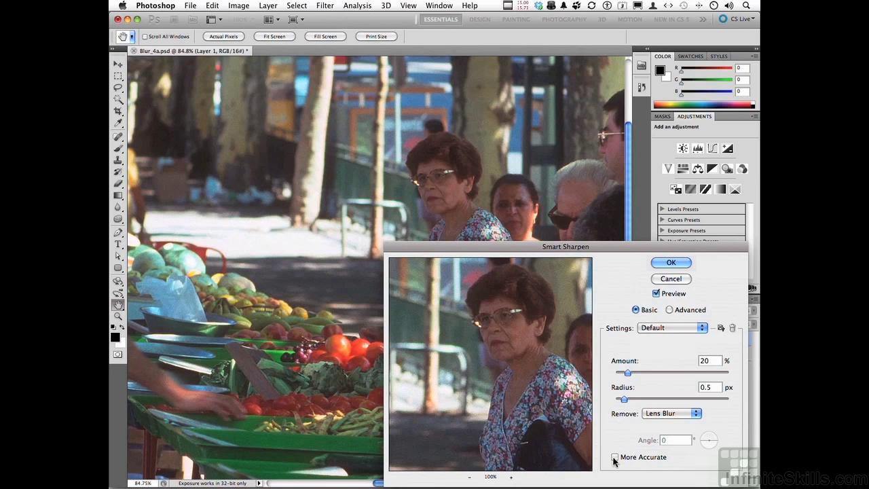
Re-enable More Accurate and set Amount to 76% and Radius to 2.1 px.
{"action": "left_click", "coordinate": [615, 457]}
{"action": "left_click_drag", "start_coordinate": [627, 374], "coordinate": [662, 376]}
{"action": "left_click_drag", "start_coordinate": [624, 400], "coordinate": [643, 401]}
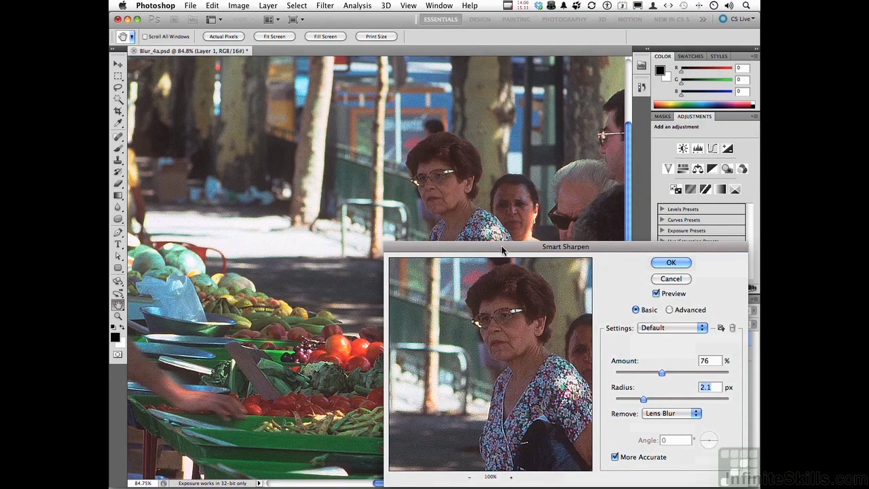
{"action": "left_click_drag", "start_coordinate": [504, 249], "coordinate": [504, 260]}
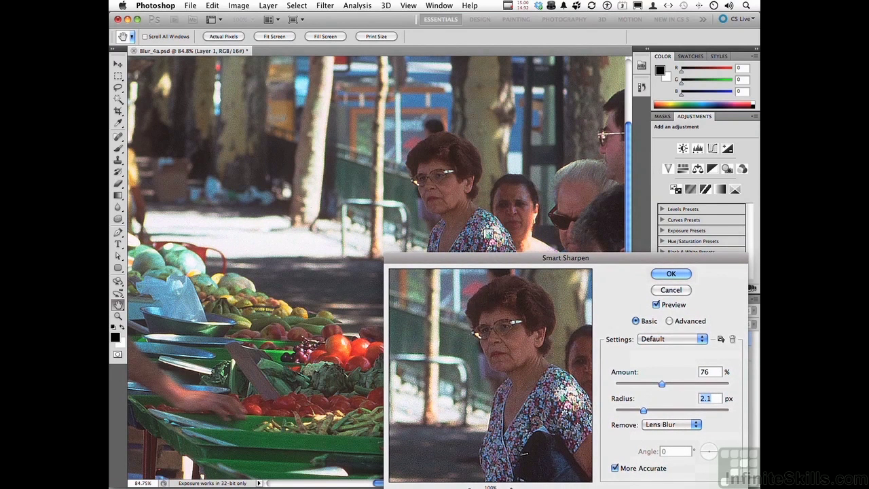
Compare with Preview on and off while tuning Amount to 100% and Radius to 1.2 px.
{"action": "left_click", "coordinate": [655, 305]}
{"action": "left_click", "coordinate": [656, 305]}
{"action": "left_click", "coordinate": [656, 305]}
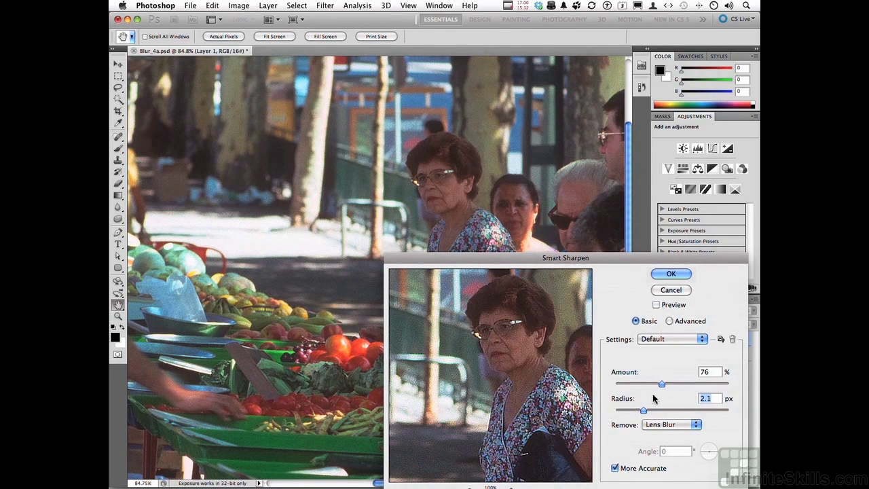
{"action": "left_click_drag", "start_coordinate": [644, 412], "coordinate": [639, 413]}
{"action": "left_click_drag", "start_coordinate": [662, 384], "coordinate": [677, 386]}
{"action": "left_click", "coordinate": [656, 304]}
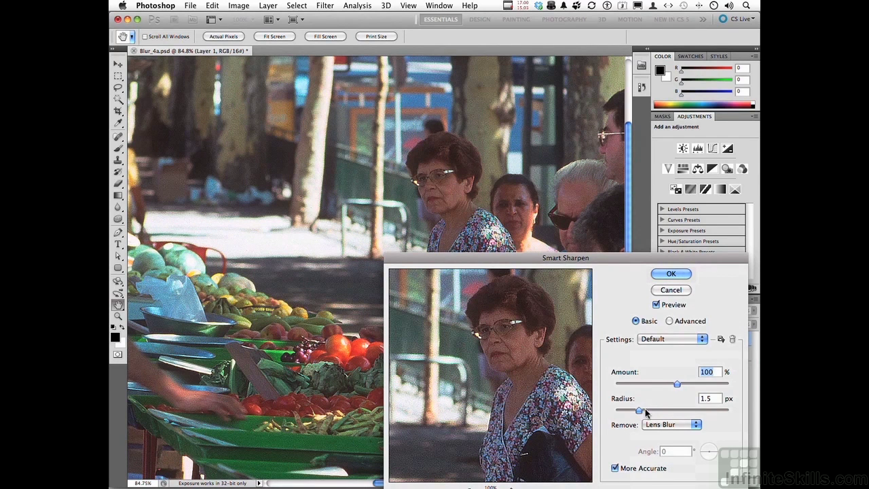
{"action": "left_click_drag", "start_coordinate": [638, 409], "coordinate": [636, 412]}
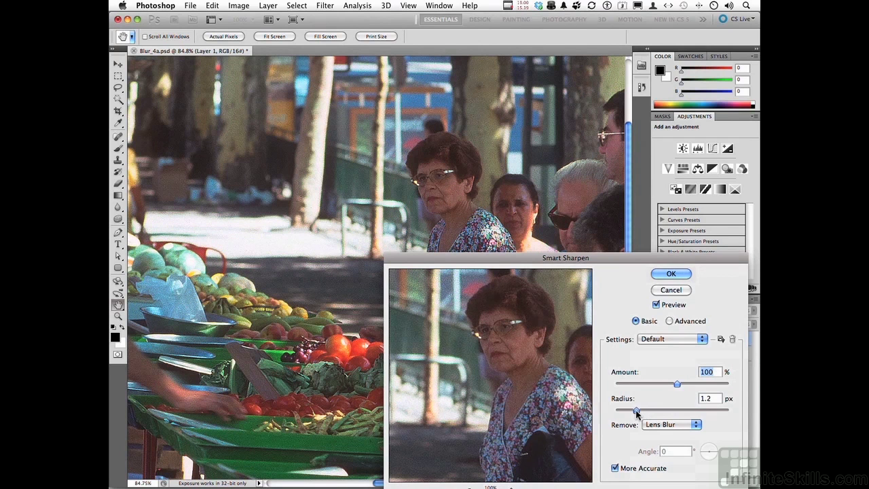
{"action": "left_click", "coordinate": [656, 306]}
{"action": "left_click", "coordinate": [656, 306]}
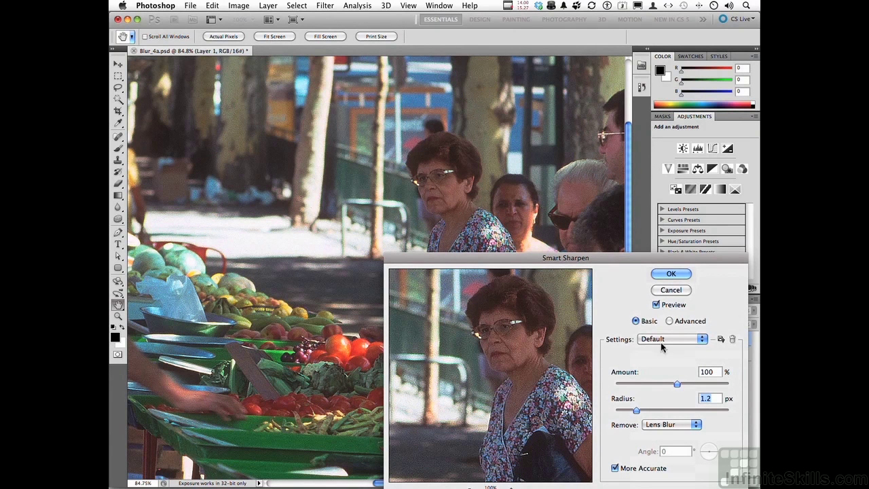
In Advanced mode, set the Shadow tab's Tonal Width to 65% and Fade Amount to 8%.
{"action": "left_click", "coordinate": [670, 321]}
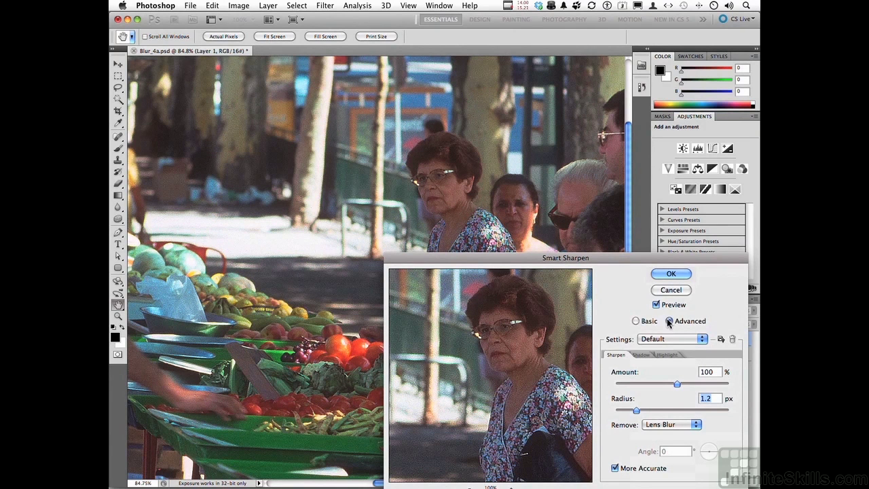
{"action": "left_click", "coordinate": [643, 356]}
{"action": "left_click", "coordinate": [667, 356]}
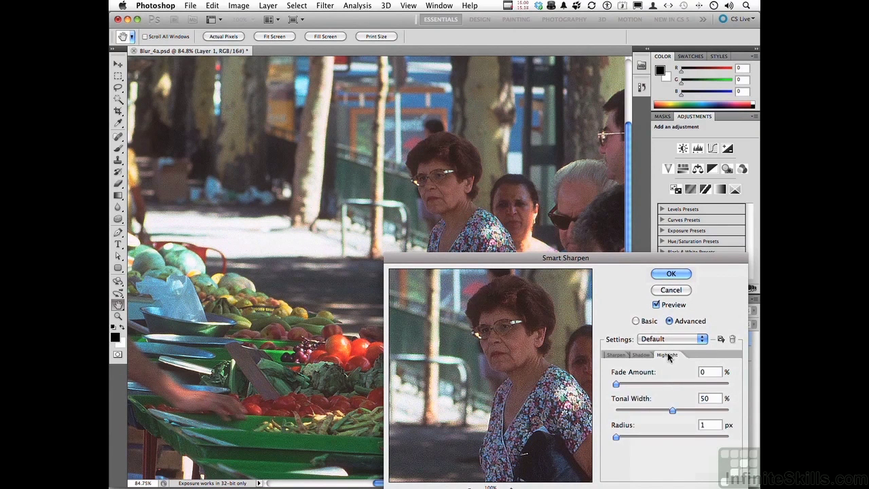
{"action": "left_click", "coordinate": [645, 356]}
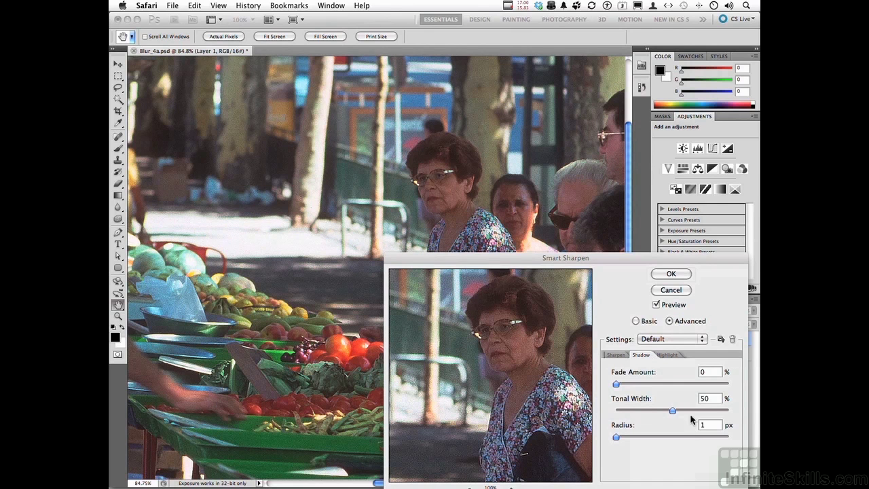
{"action": "left_click_drag", "start_coordinate": [672, 410], "coordinate": [689, 412]}
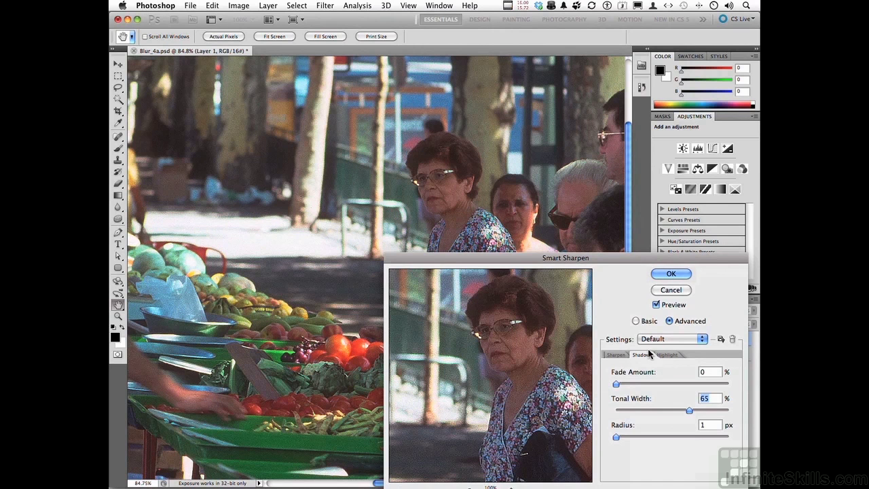
{"action": "left_click_drag", "start_coordinate": [617, 386], "coordinate": [625, 387]}
Apply Smart Sharpen to Layer 1, fit the photo on screen, and toggle Layer 1 to compare.
{"action": "left_click", "coordinate": [670, 274]}
{"action": "double_click", "coordinate": [117, 305]}
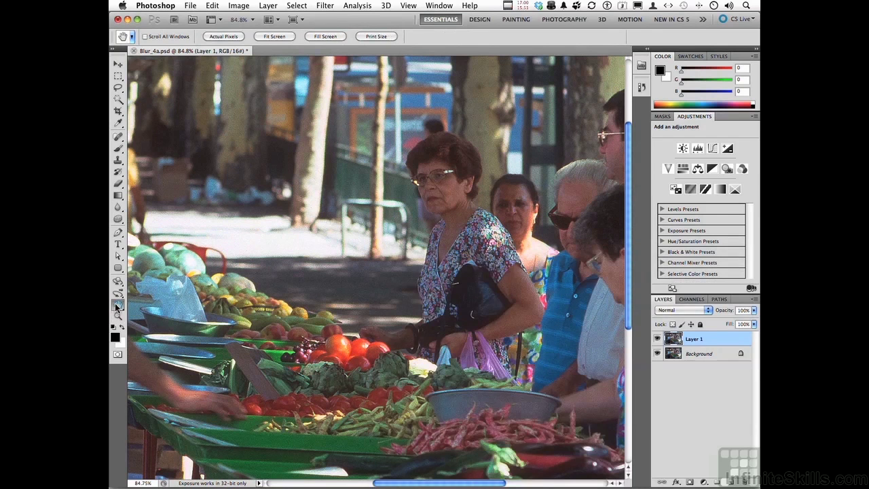
{"action": "left_click", "coordinate": [657, 339]}
{"action": "left_click", "coordinate": [657, 340]}
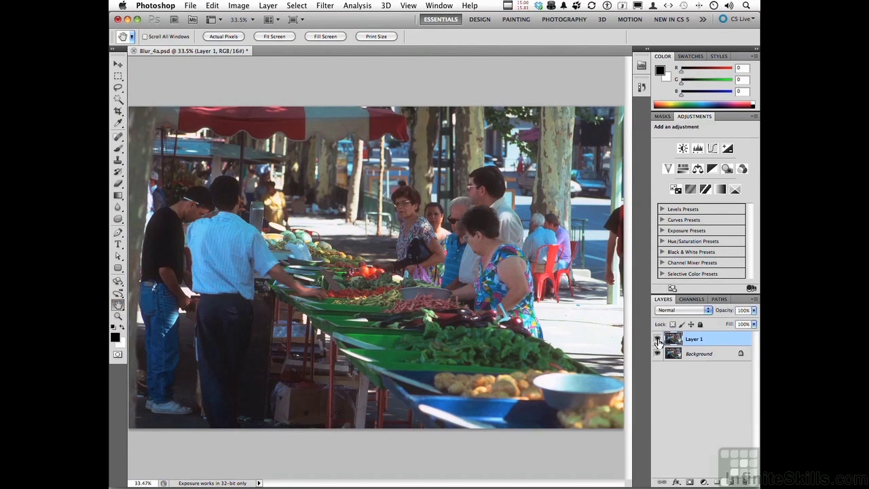
{"action": "left_click", "coordinate": [657, 340]}
{"action": "left_click", "coordinate": [657, 340]}
Zoom in on the woman at the stall and compare again, leaving Layer 1 hidden.
{"action": "left_click", "coordinate": [117, 316]}
{"action": "left_click", "coordinate": [406, 235]}
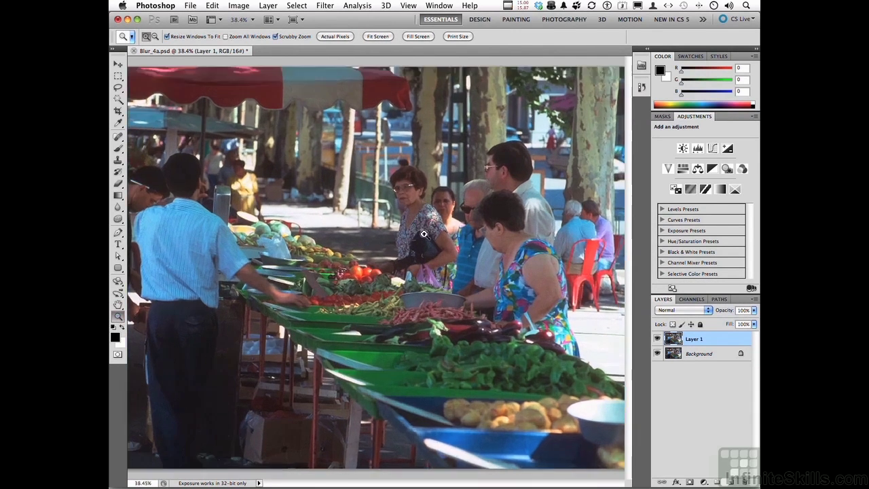
{"action": "left_click", "coordinate": [657, 338]}
{"action": "left_click", "coordinate": [657, 339]}
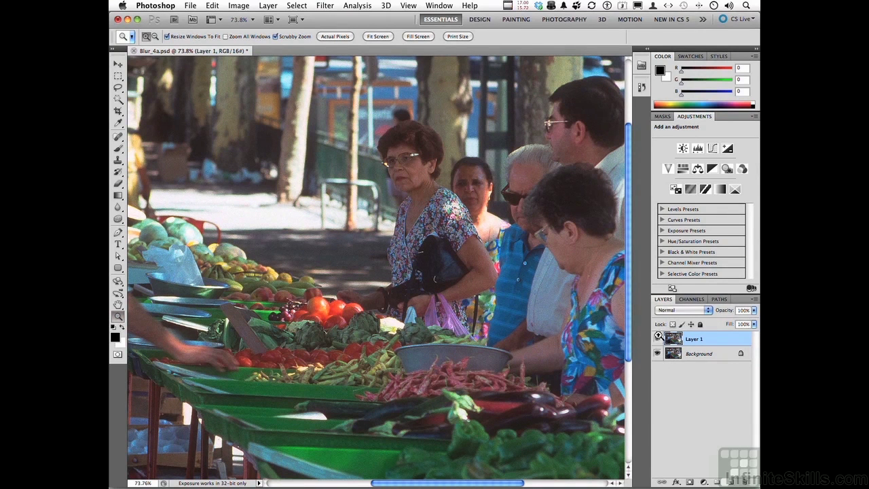
{"action": "left_click", "coordinate": [657, 339]}
{"action": "left_click", "coordinate": [657, 339]}
{"action": "left_click", "coordinate": [657, 339]}
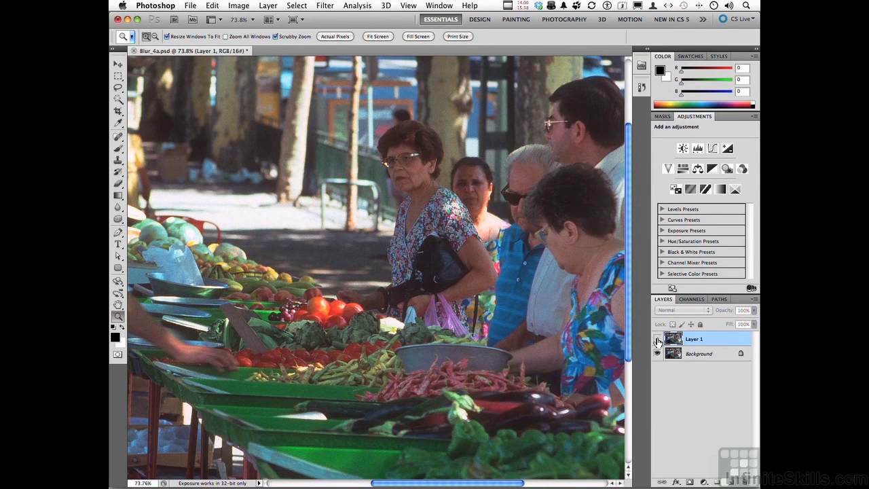
{"action": "left_click", "coordinate": [657, 339]}
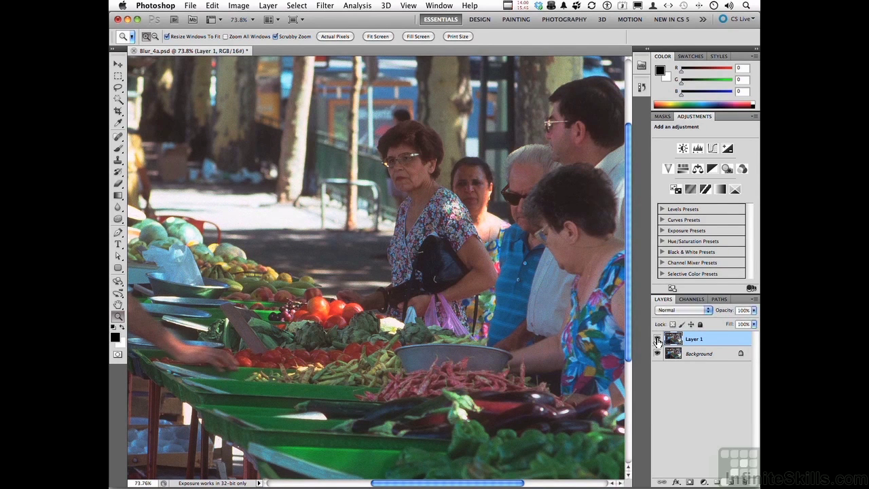
{"action": "left_click", "coordinate": [657, 339]}
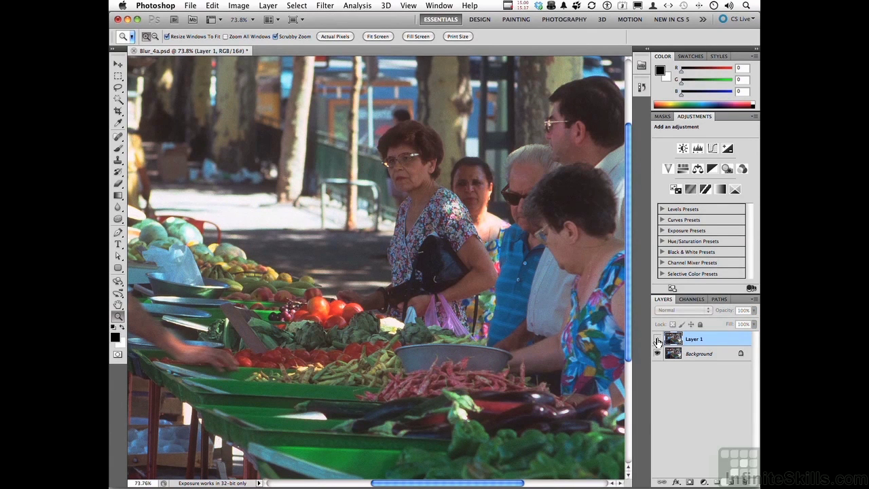
Save the image with layers as Blur_4aTest.psd in Photoshop format.
{"action": "left_click", "coordinate": [188, 8]}
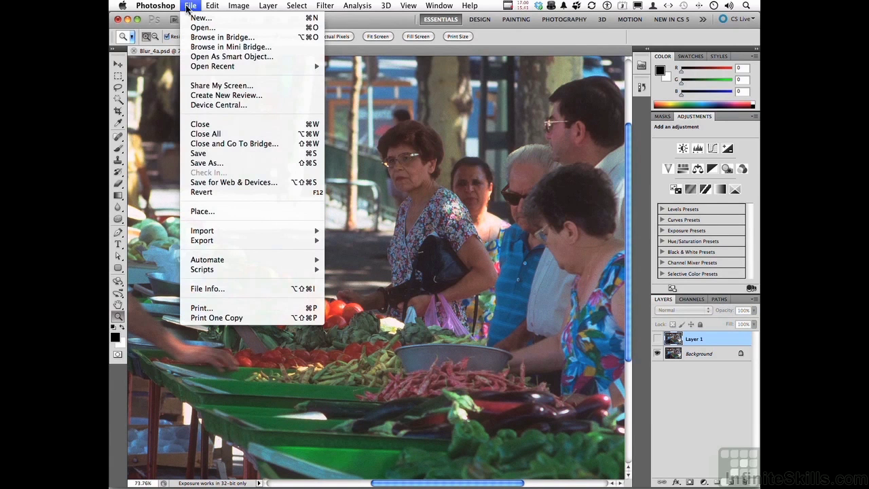
{"action": "left_click", "coordinate": [216, 165]}
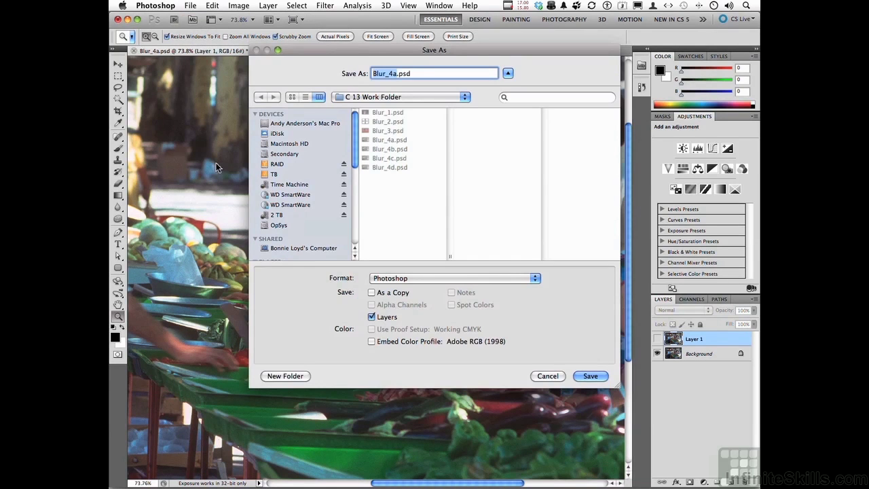
{"action": "left_click", "coordinate": [392, 74]}
{"action": "left_click", "coordinate": [397, 74]}
{"action": "type", "text": "Test"}
{"action": "left_click", "coordinate": [585, 376]}
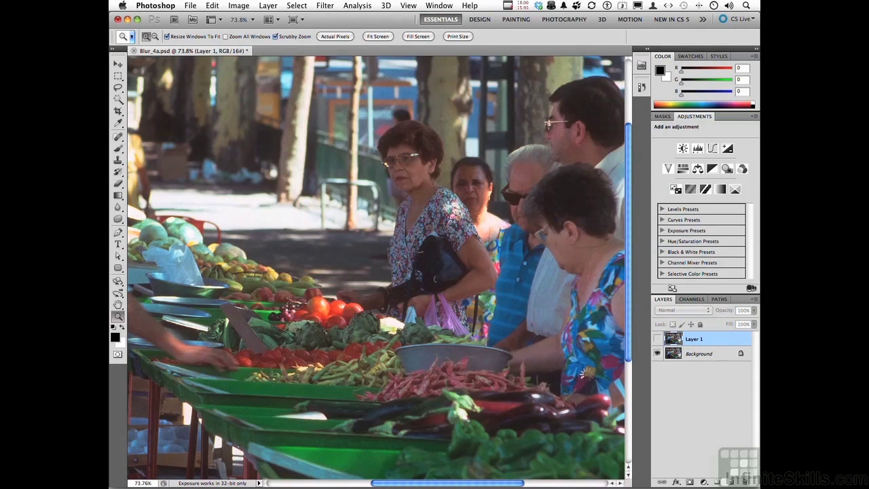